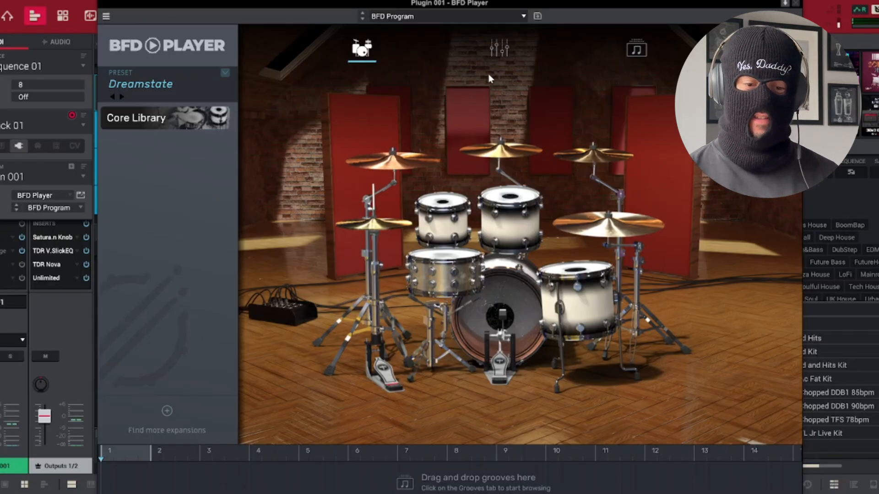
- Show the BFD Player drum mixer and raise the gain fader of the Snare Verb channel
left_click(499, 48)
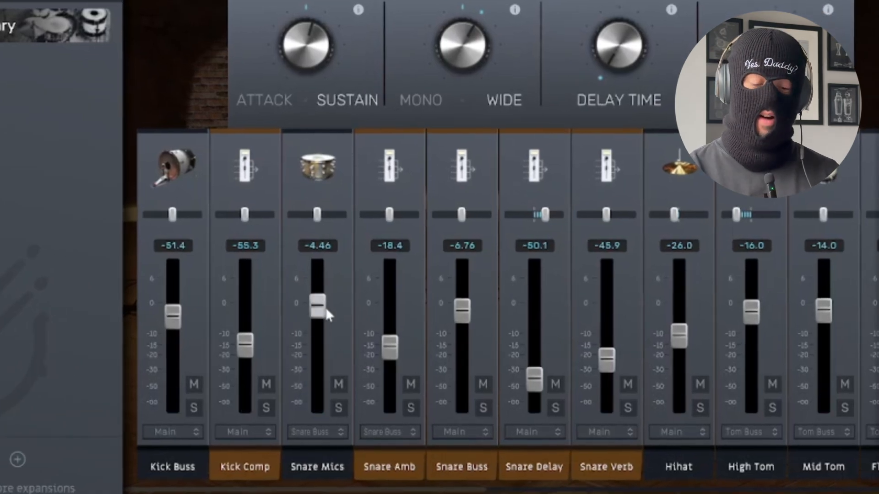
mouse_move(327, 310)
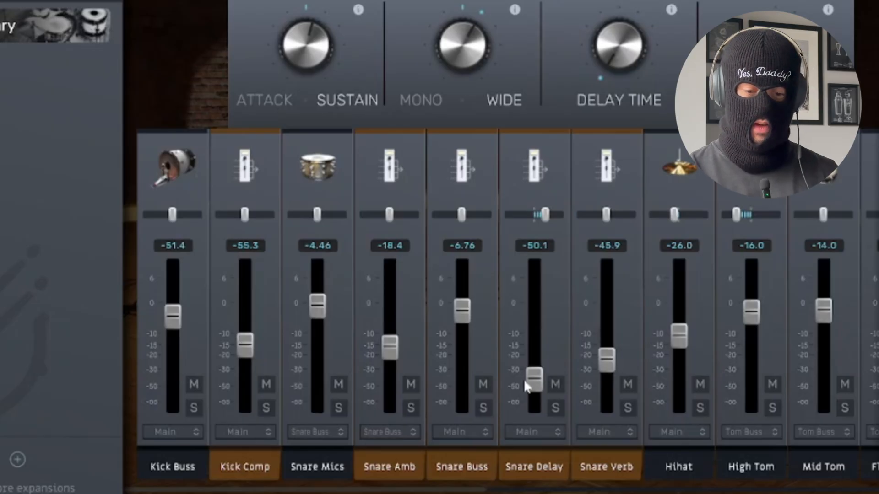
mouse_move(610, 374)
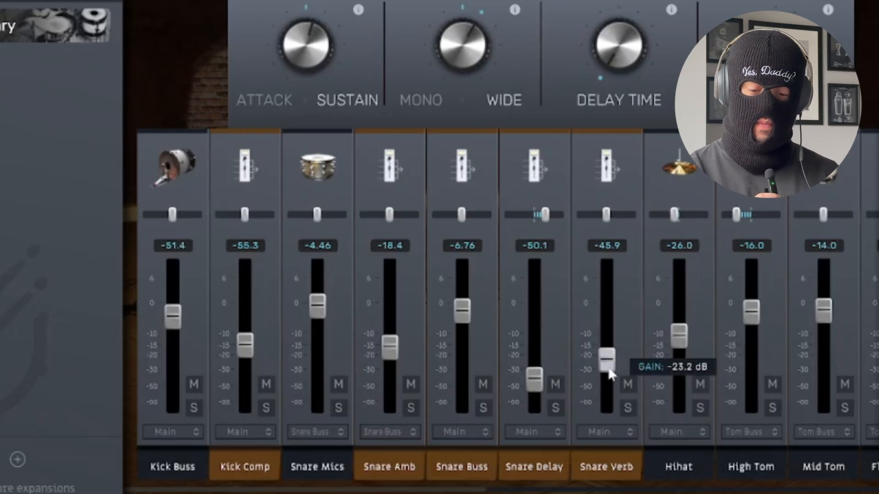
left_click_drag(609, 369, 615, 326)
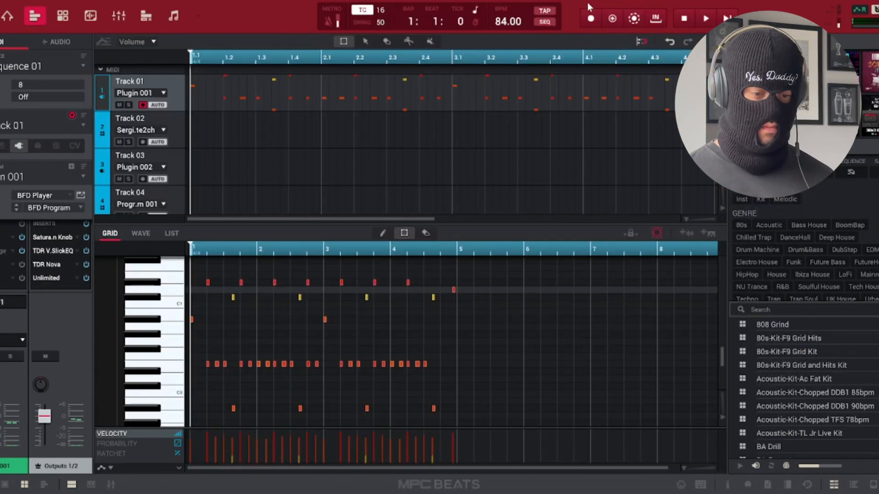
- Play back the BFD Player drum pattern on Track 01
key("space")
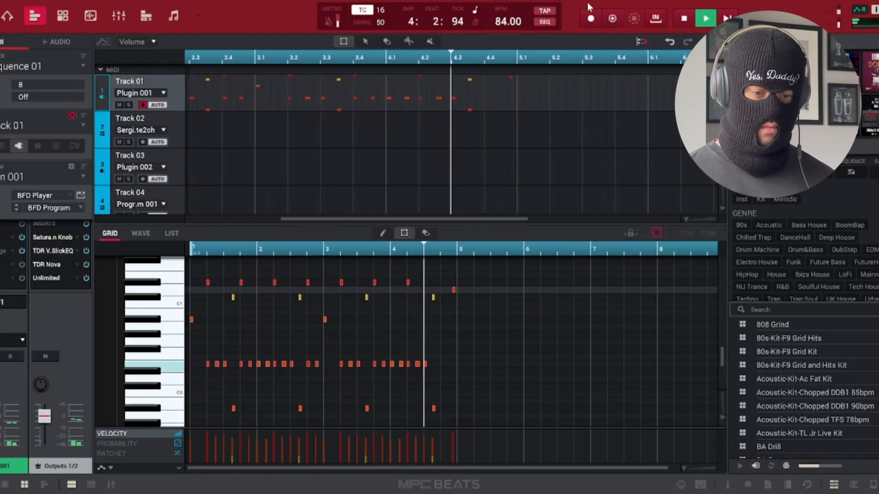
key("space")
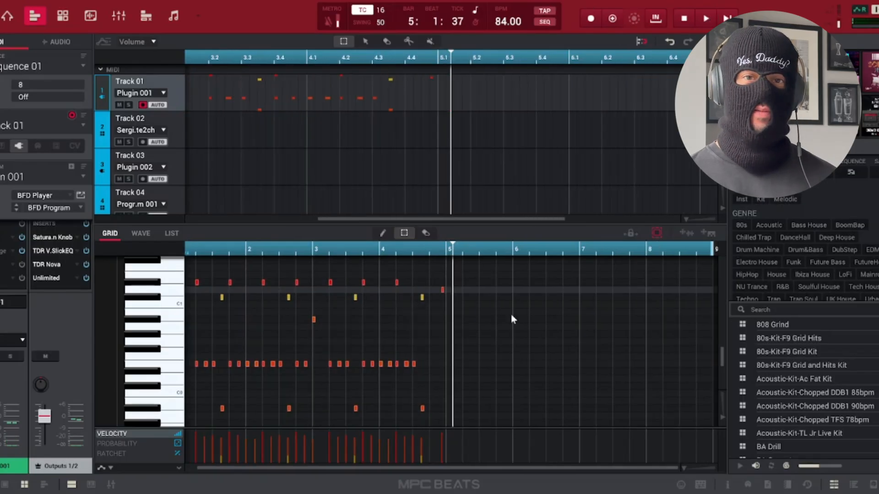
key("space")
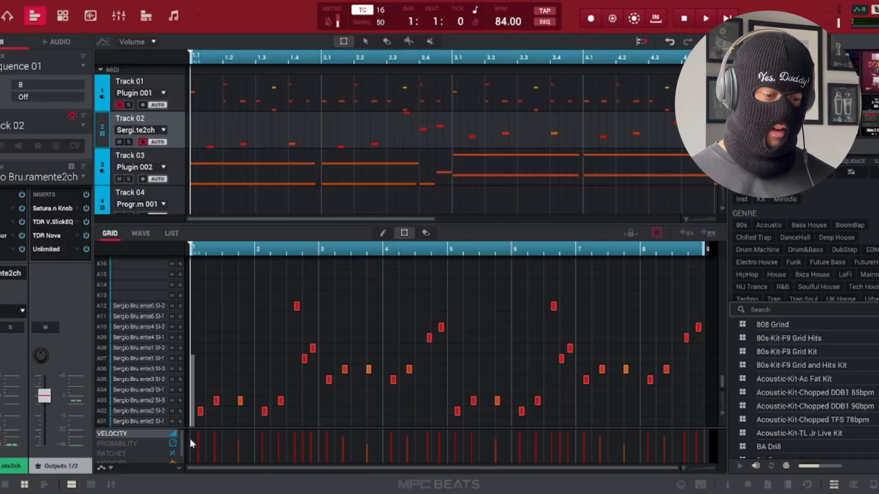
- Select Track 03 and listen to its Mini Grand piano notes during playback
left_click(102, 164)
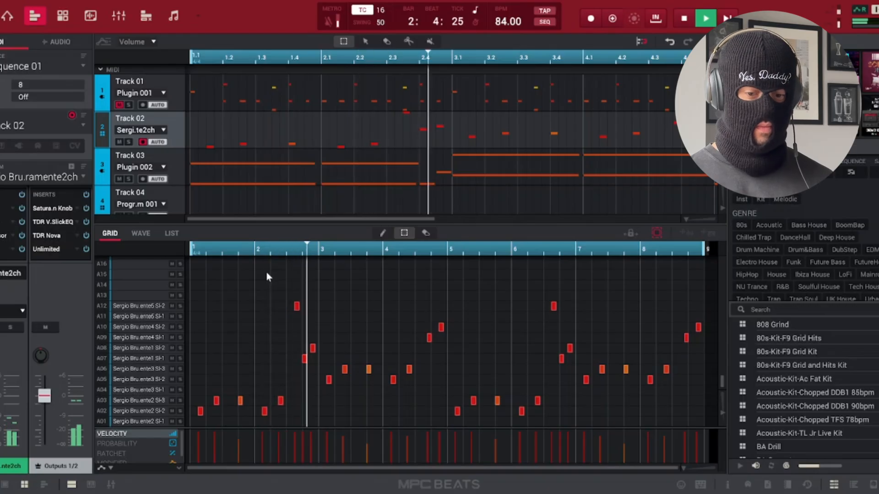
left_click(172, 157)
scroll(448, 350, "down", 4)
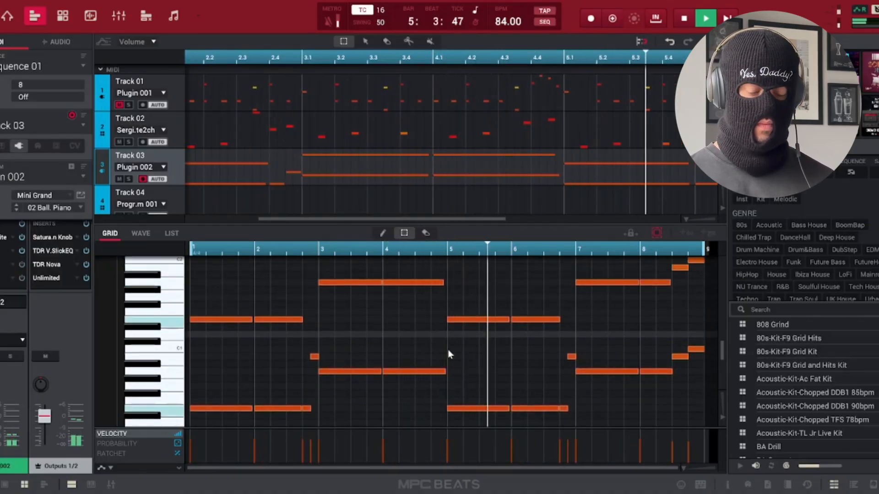
key("space")
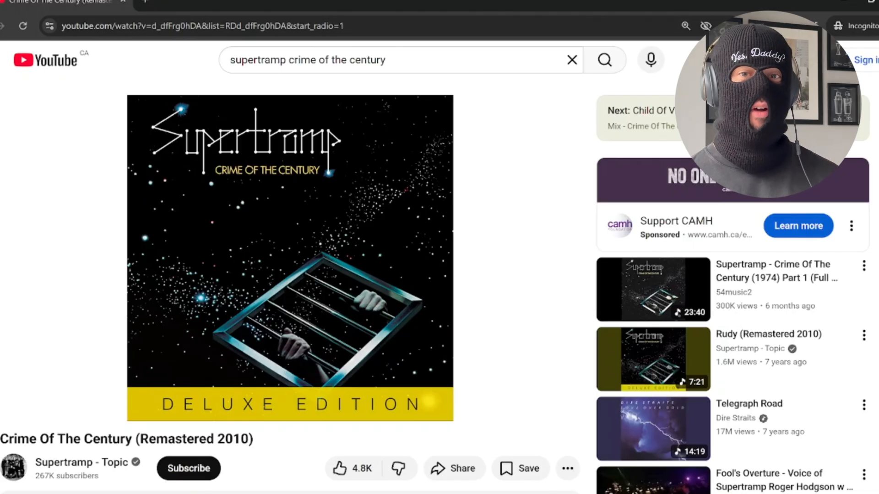
left_click(405, 64)
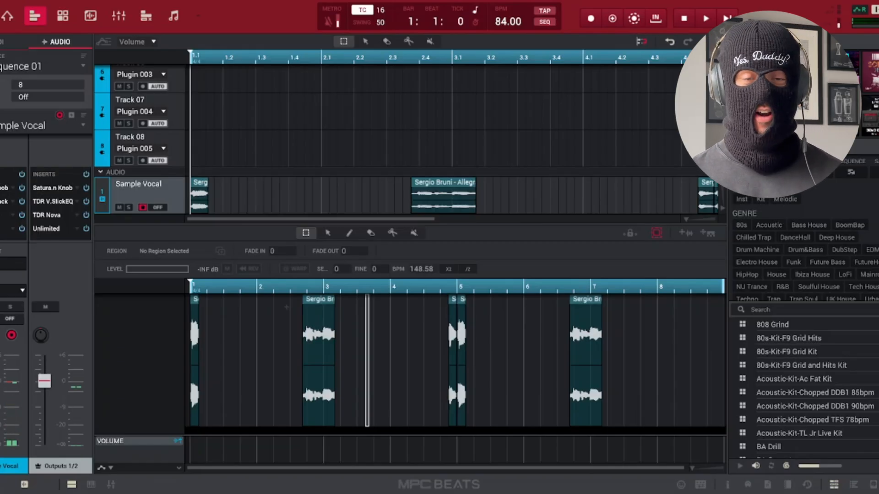
- Play back the Sample Vocal audio clips and the kick and percussion pattern on Track 04
key("space")
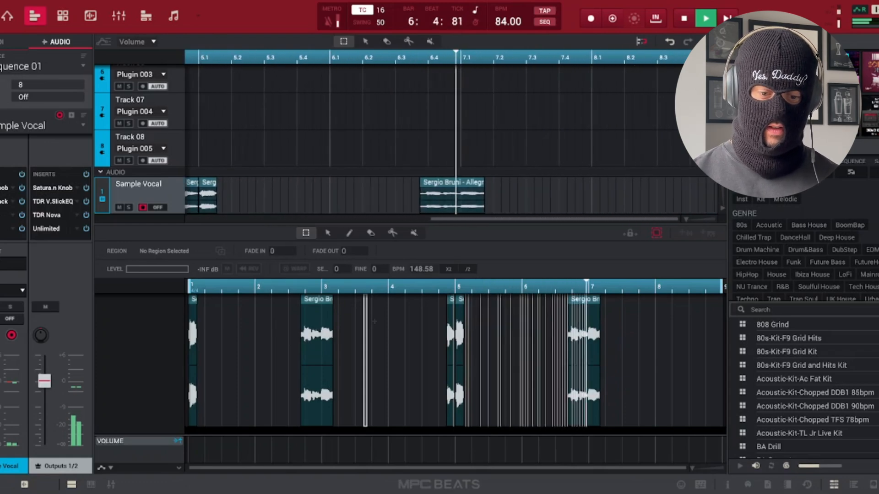
key("space")
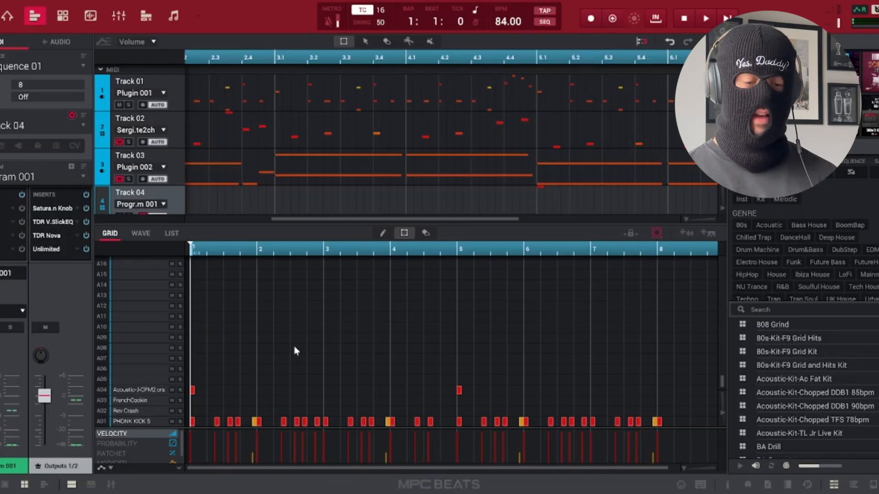
key("space")
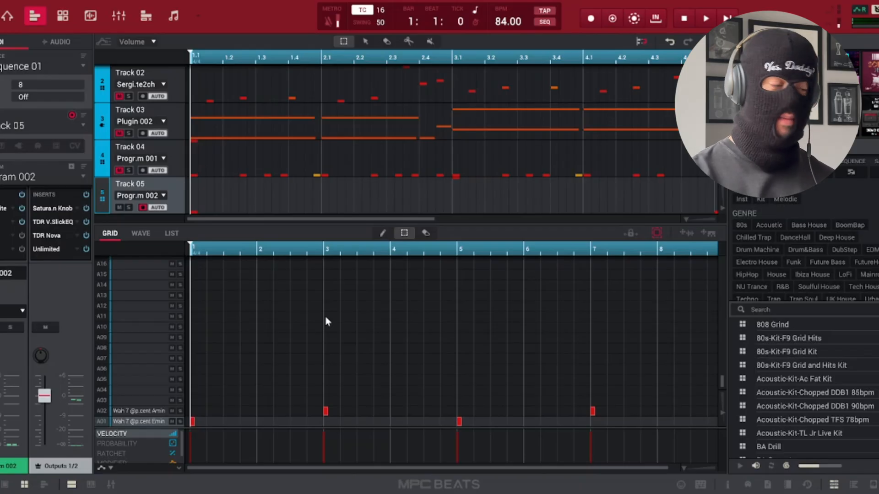
- Trigger the Amin and Emin wah samples of Track 05 to audition them
key("x")
key("z")
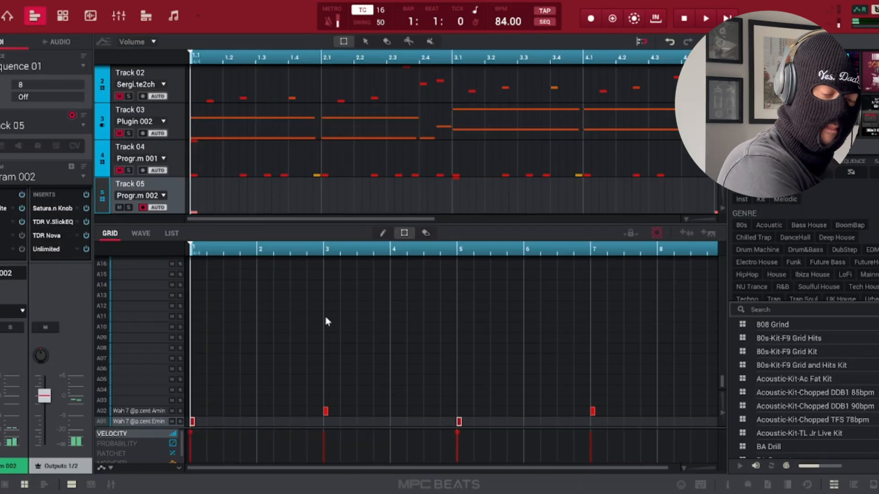
key("x")
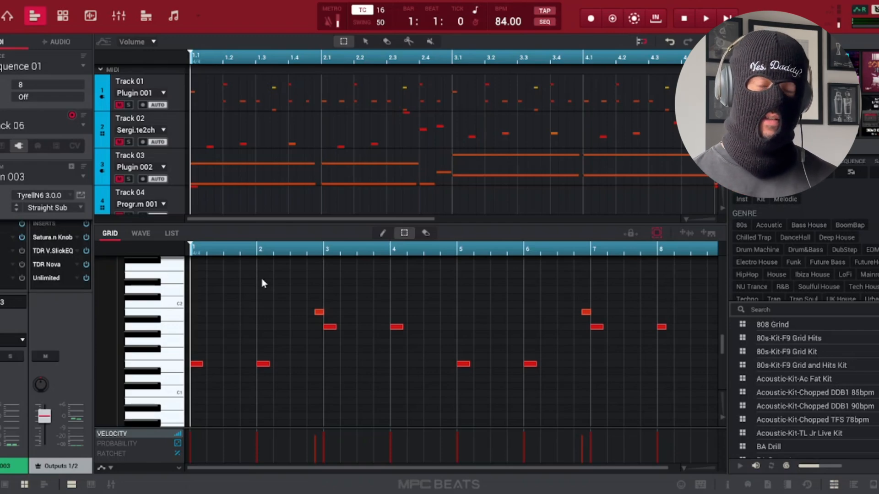
- Play back the TyrellN6 Straight Sub bass line on Track 06 and audition its two main notes
key("space")
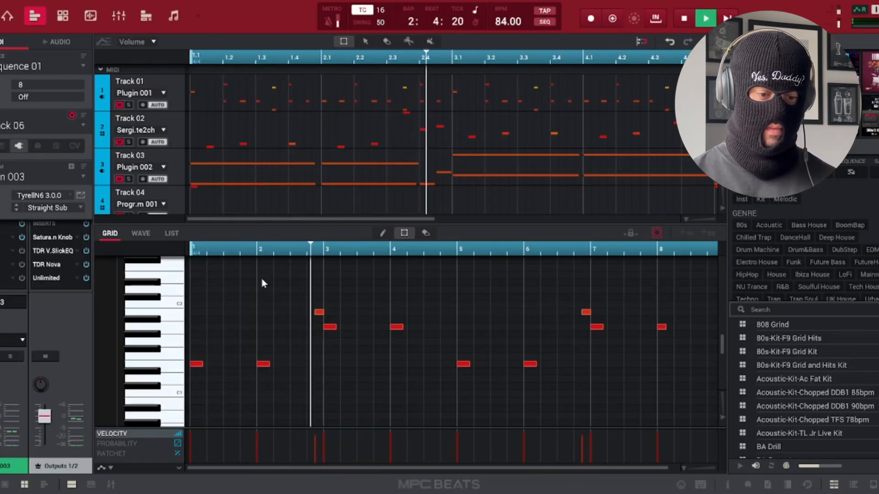
key("space")
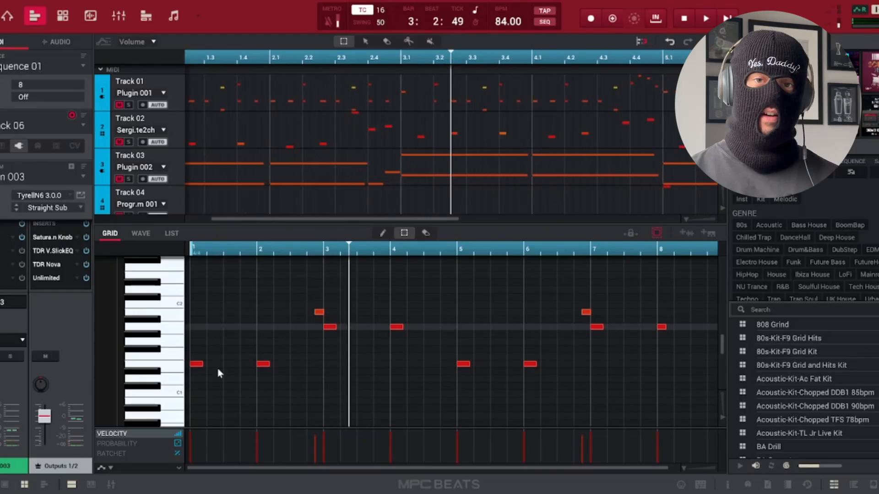
left_click(168, 369)
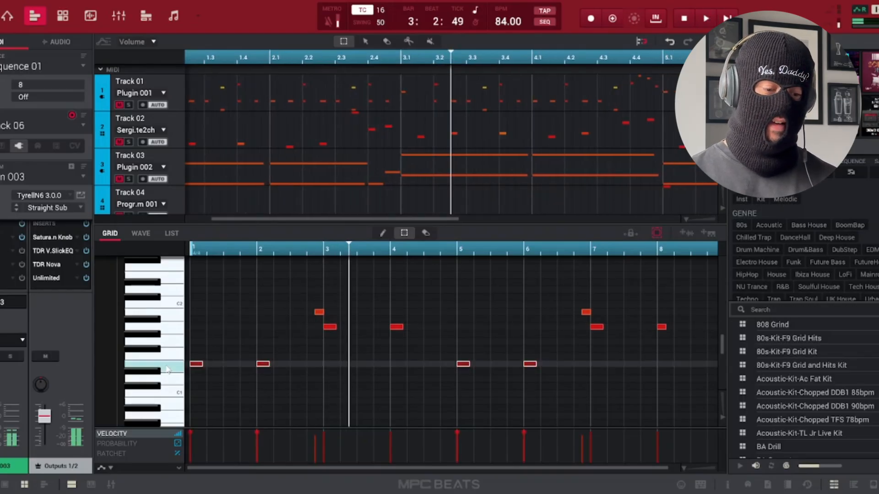
left_click(175, 332)
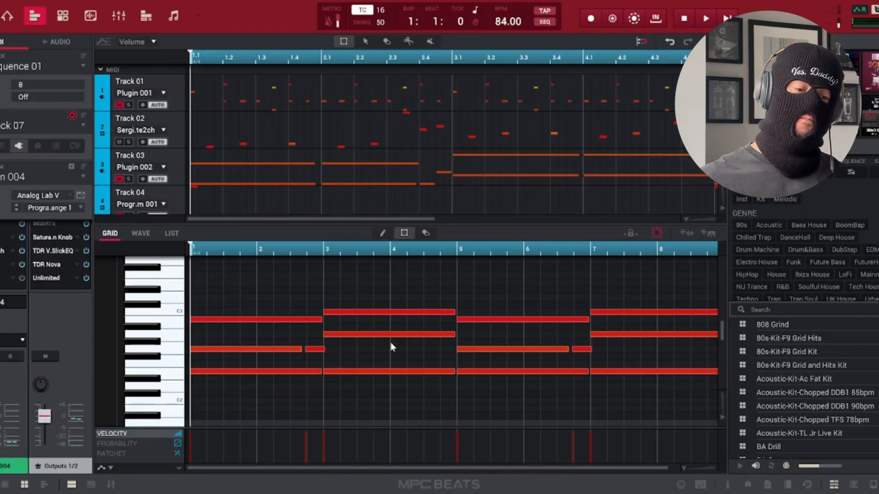
- Listen to the Analog Lab V chords on Track 07 and examine the SINE Player arpeggio notes on Track 08
key("space")
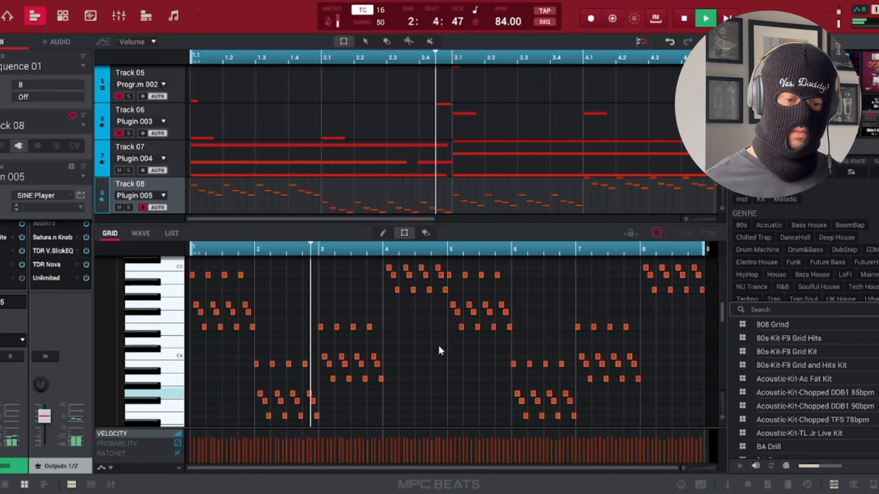
scroll(438, 344, "up", 1)
scroll(439, 345, "up", 3)
scroll(438, 345, "down", 3)
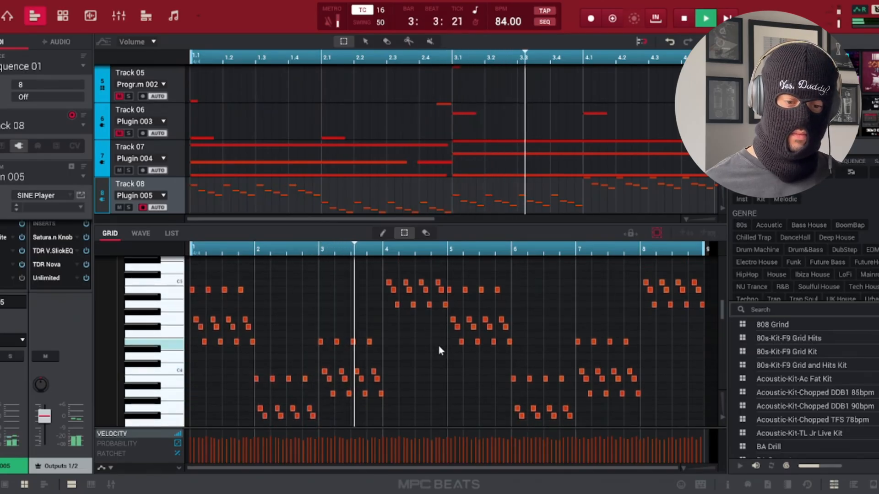
scroll(438, 345, "up", 2)
scroll(439, 349, "up", 2)
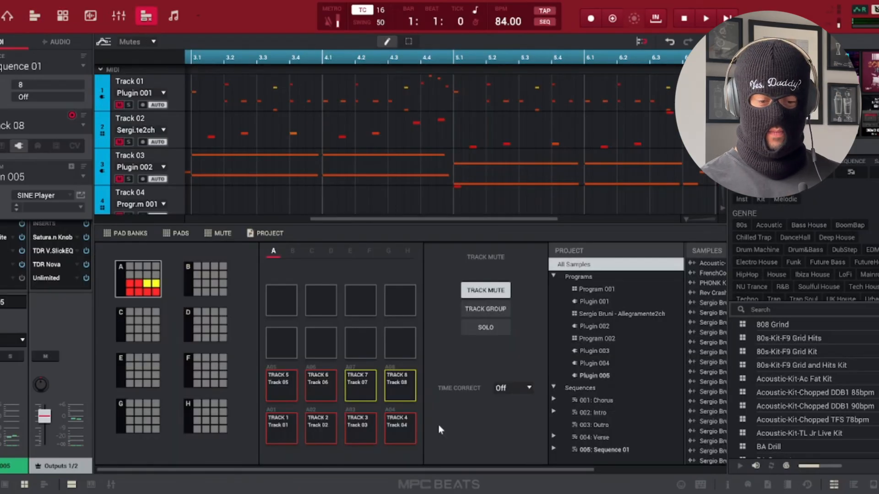
- Unmute Tracks 01 to 06, mute Tracks 07 and 08, and play the sequence
key("d")
key("f")
key("a")
key("s")
key("z")
key("x")
key("c")
key("v")
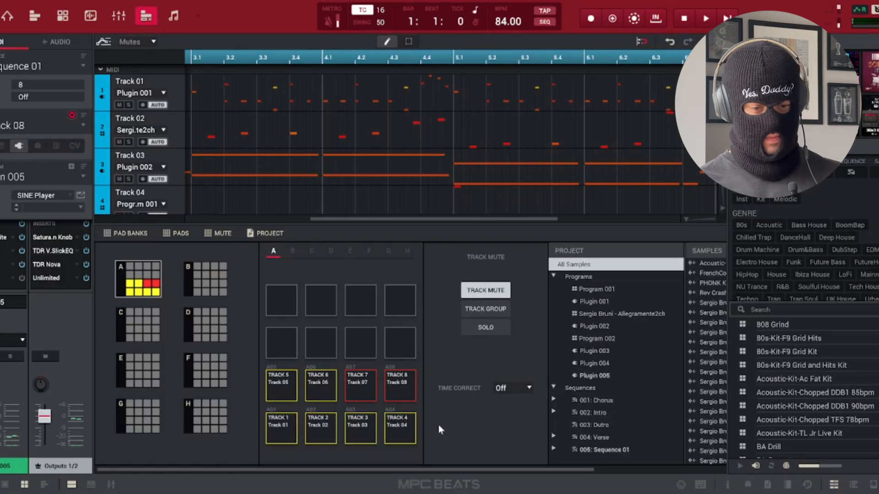
key("space")
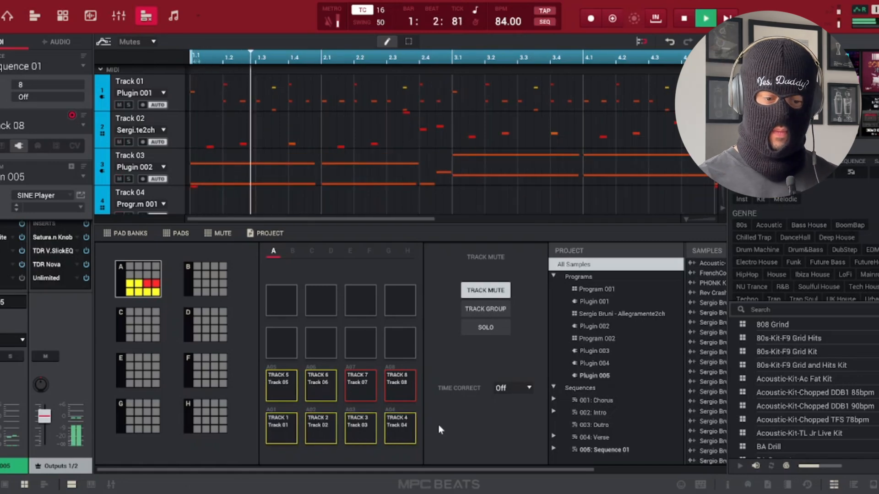